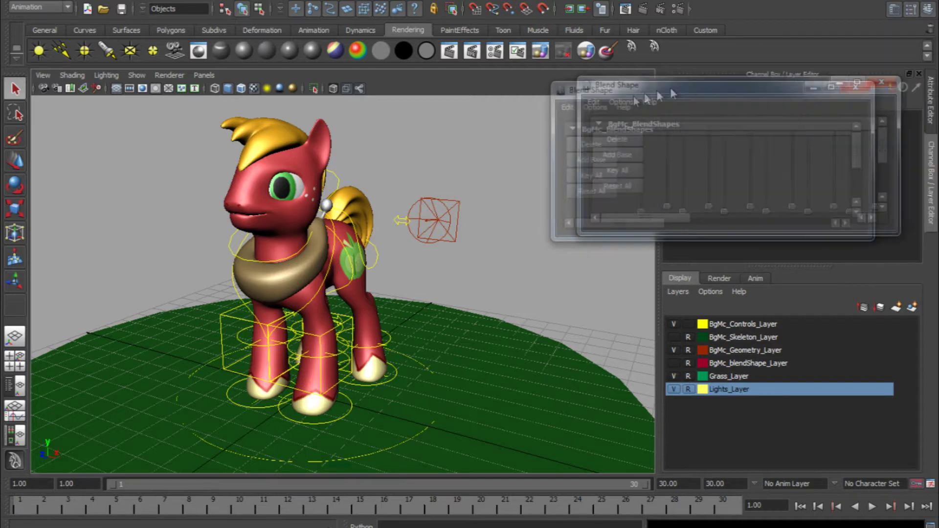
Test a BgMc_BlendShapes slider and move the Blend Shape window clear of the viewport.
left_click_drag(661, 92, 514, 191)
mouse_move(473, 312)
left_mouse_down()
mouse_move(479, 257)
mouse_move(477, 323)
left_mouse_up()
left_click_drag(442, 193, 938, 199)
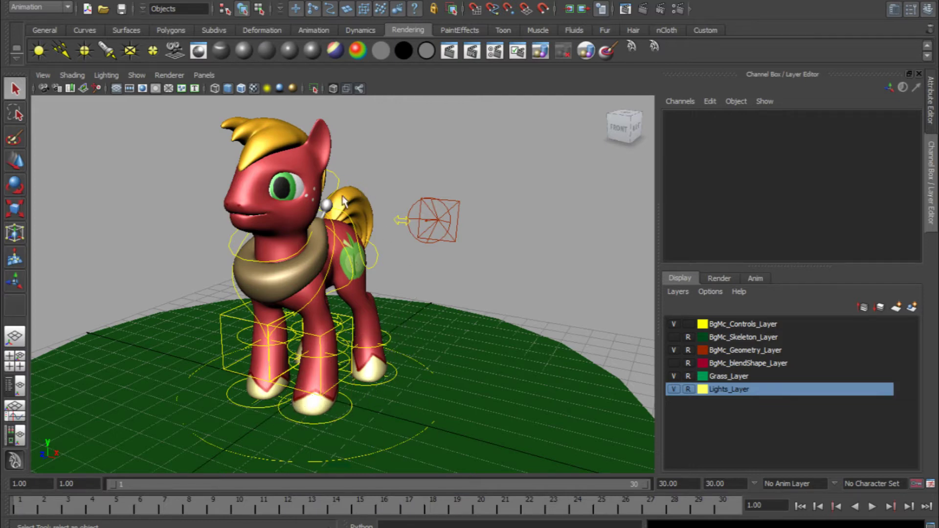
Select the pony's left eye and test its rotation with the Rotate tool, undoing the change.
left_click(325, 206)
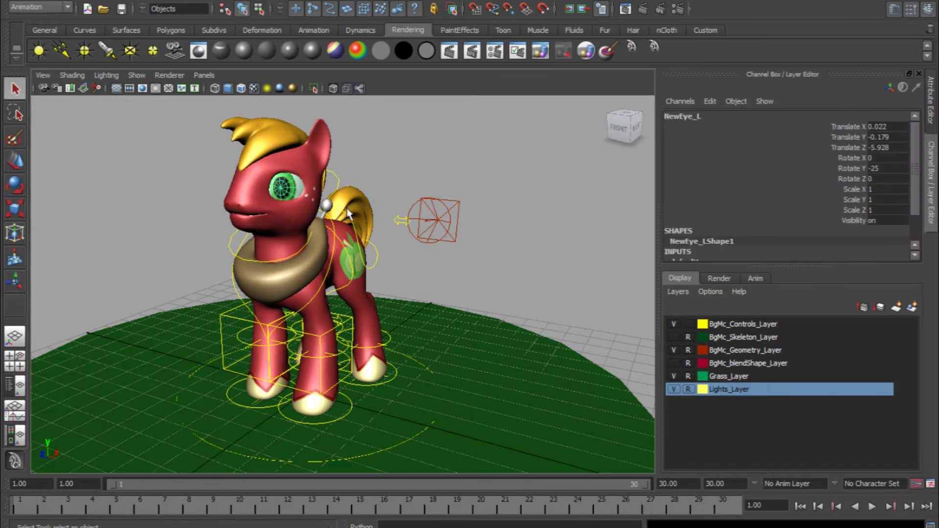
middle_click_drag(327, 197, 340, 219, "alt")
right_click_drag(341, 219, 372, 220, "alt")
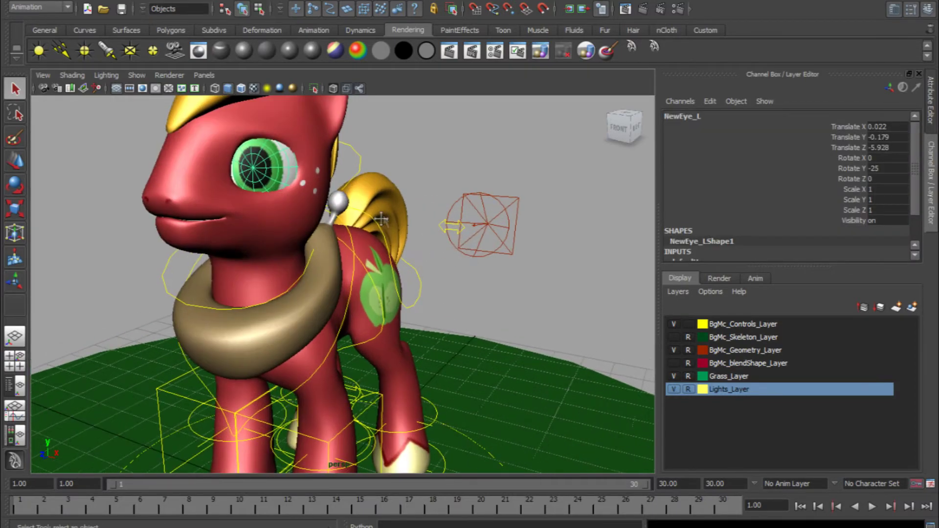
middle_click_drag(372, 220, 385, 260, "alt")
left_click_drag(386, 259, 424, 263, "alt")
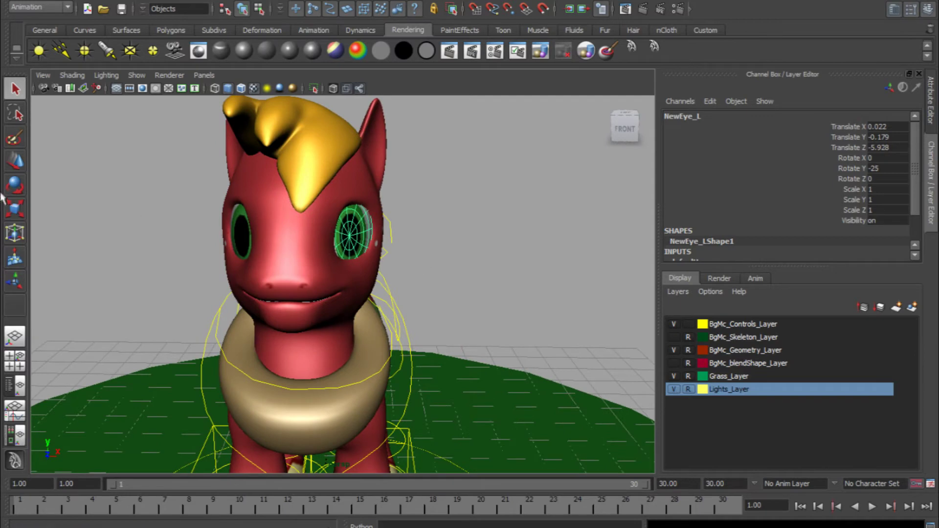
left_click(19, 182)
left_click_drag(295, 240, 343, 250, "alt")
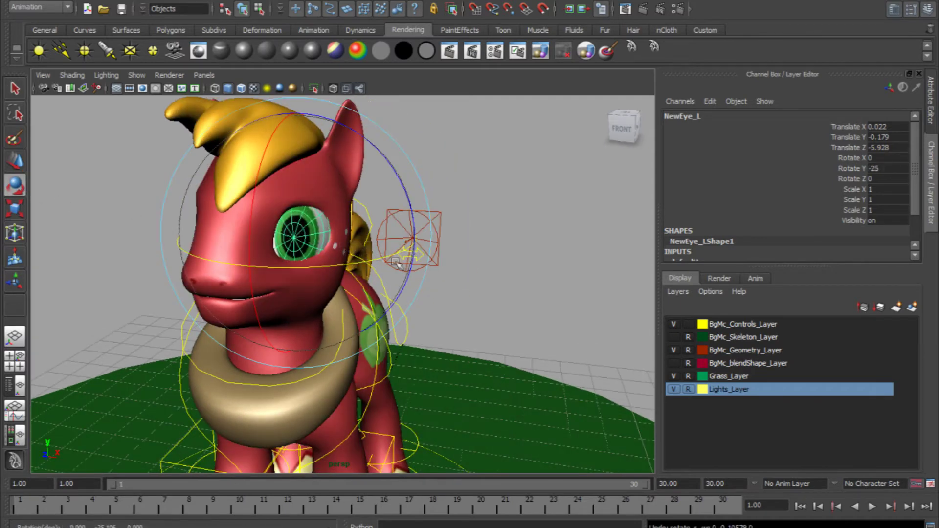
Test the BGMC_PLOT control by moving the body down to about -0.6 in Translate Y, and undo the move.
left_click(14, 88)
left_click_drag(429, 282, 403, 297, "alt")
left_click(399, 299)
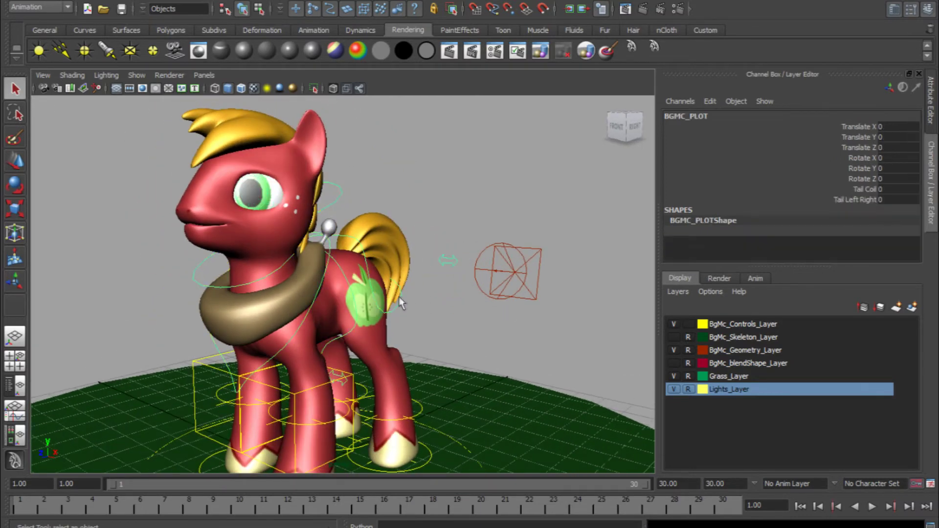
left_click(17, 163)
left_click_drag(339, 197, 330, 216)
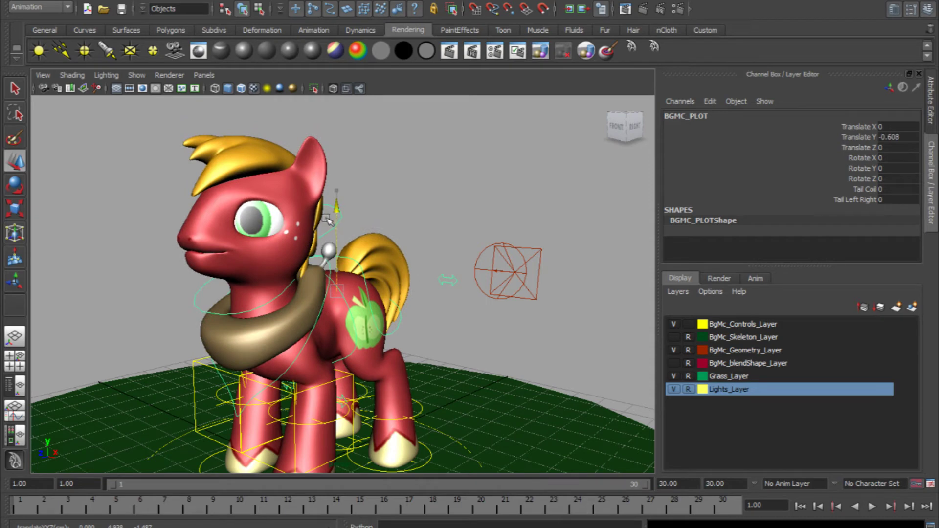
key("ctrl+z")
key("ctrl+z")
key("ctrl+z")
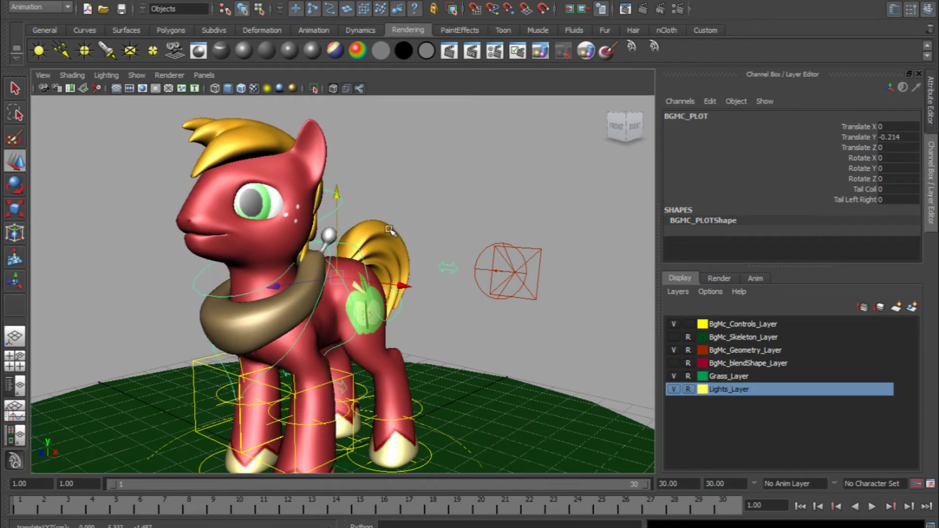
Test the BGMC_BELLY control by rotating it about -41.5 degrees in X, undo the rotation and deselect it.
left_click_drag(433, 257, 411, 250, "alt")
middle_click_drag(395, 293, 405, 285, "alt")
left_click(442, 309)
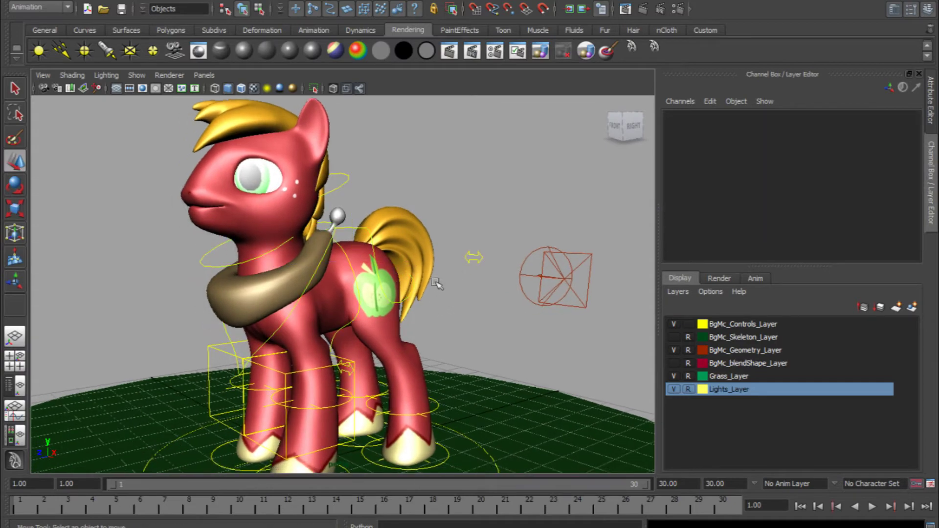
left_click_drag(433, 283, 422, 282, "alt")
left_click(338, 270)
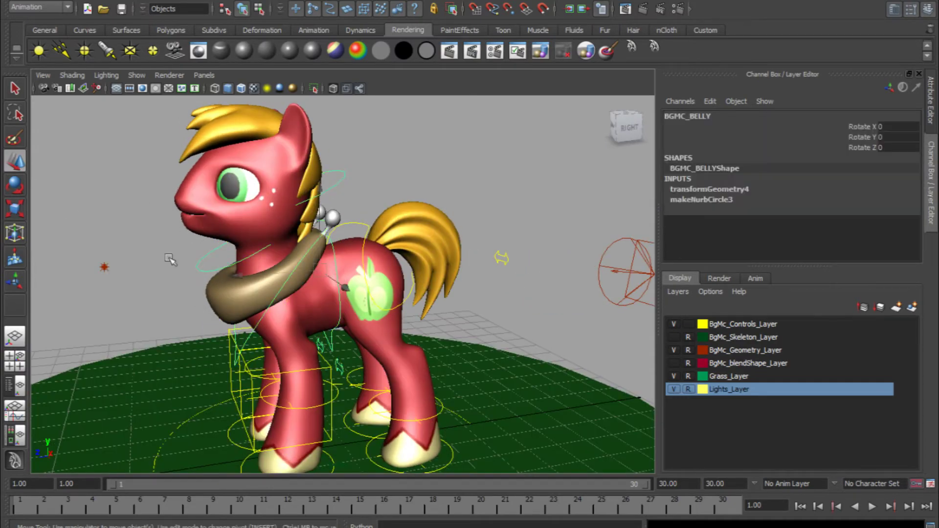
left_click(14, 184)
left_click_drag(214, 256, 216, 198, "alt")
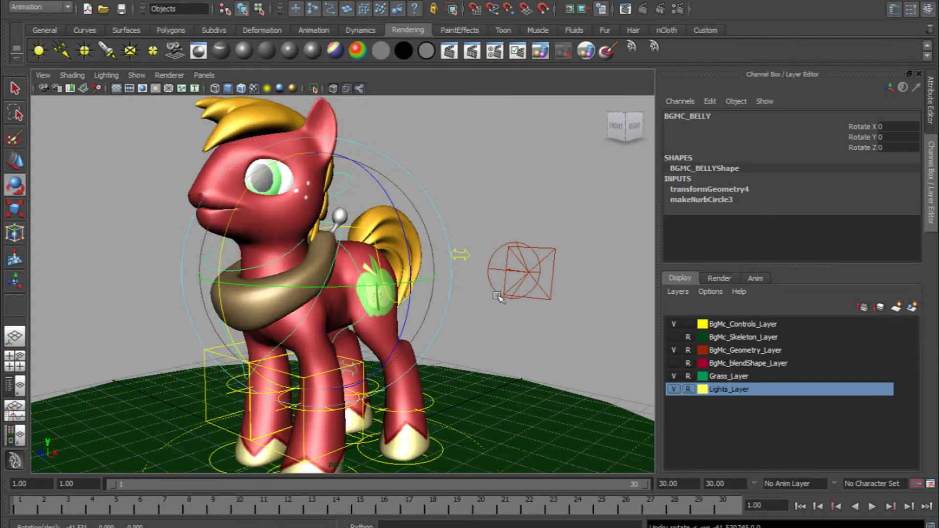
left_click(450, 252)
Test the Tail Coil attribute of the BGMC_PLOT control down to -10 and reset it to 0.
middle_click_drag(450, 252, 358, 295, "alt")
left_click_drag(336, 265, 314, 268, "alt")
right_click_drag(314, 268, 362, 287, "alt")
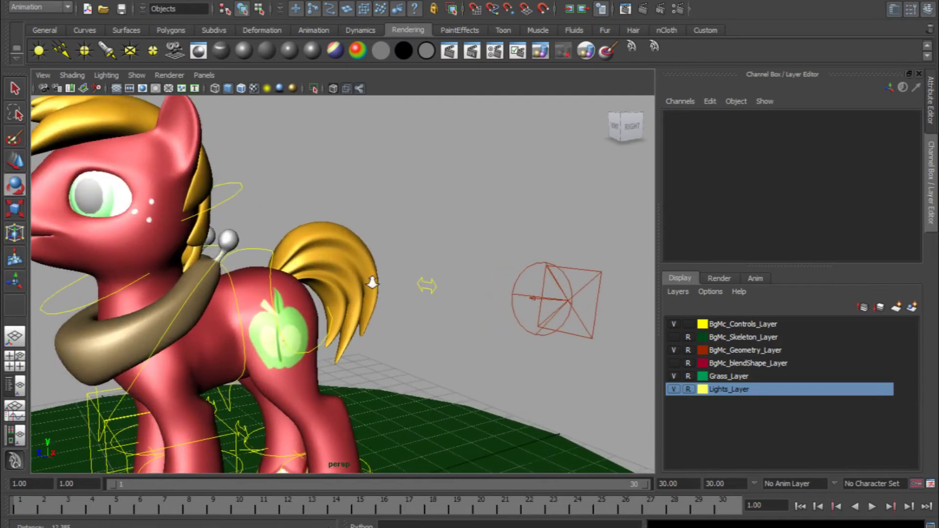
left_click(268, 261)
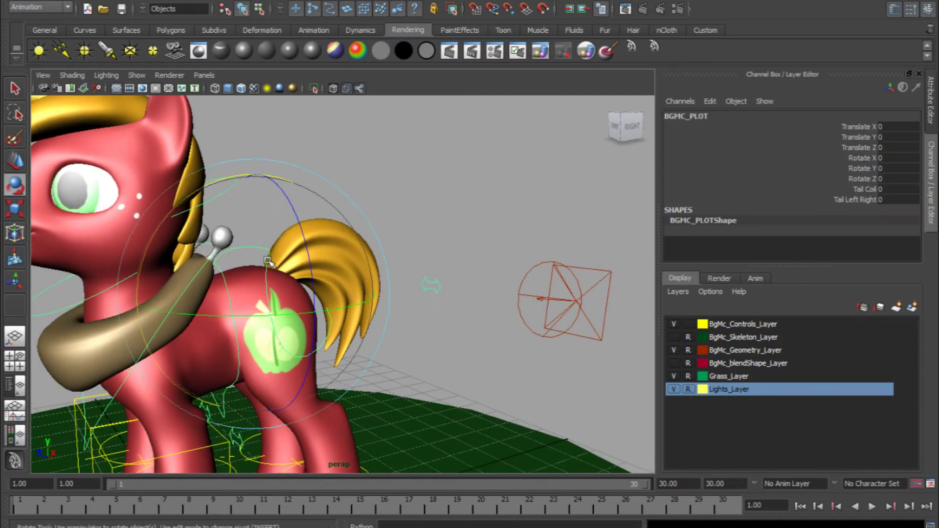
left_click(865, 189)
mouse_move(417, 240)
middle_mouse_down()
mouse_move(472, 239)
mouse_move(416, 243)
middle_mouse_up()
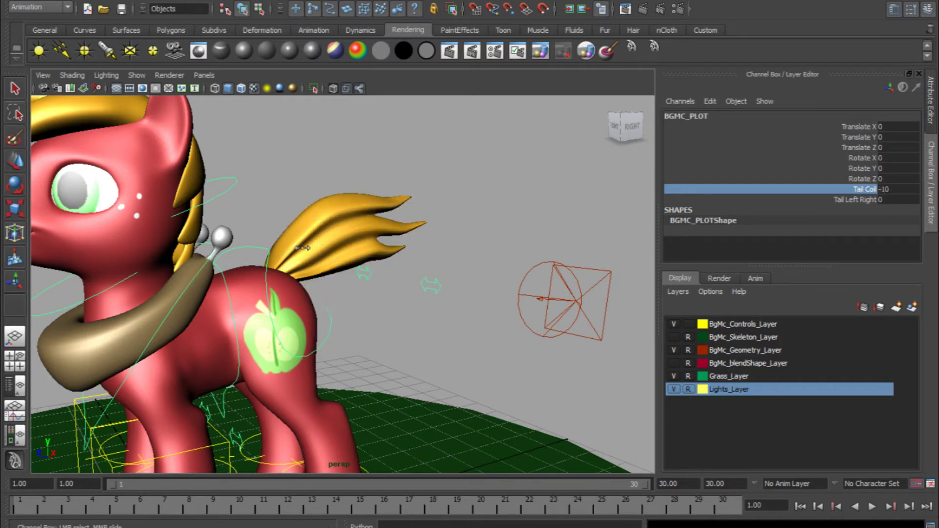
left_click(908, 190)
type("0")
key("Return")
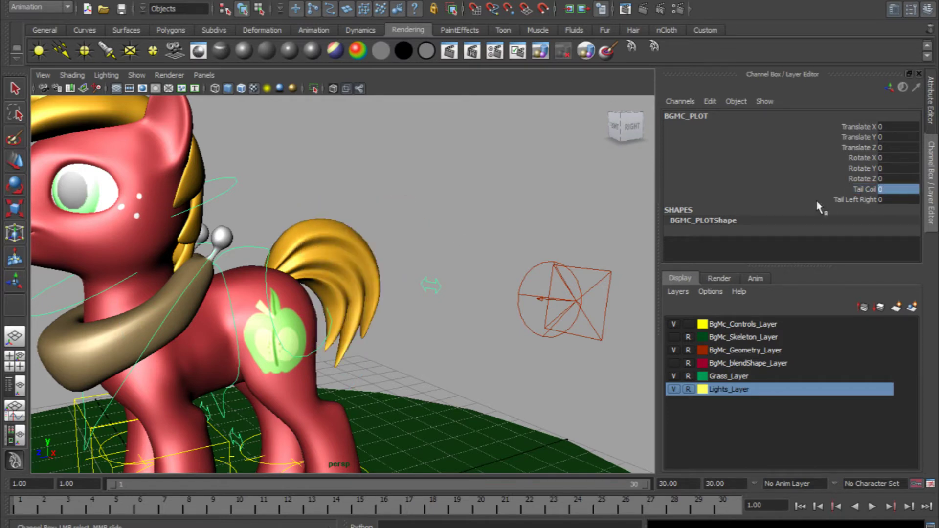
Test the Tail Left Right attribute of the BGMC_PLOT control while viewing the tail from behind, and reset it to 0.
left_click(856, 200)
left_click_drag(465, 263, 528, 233, "alt")
middle_click_drag(551, 219, 467, 240)
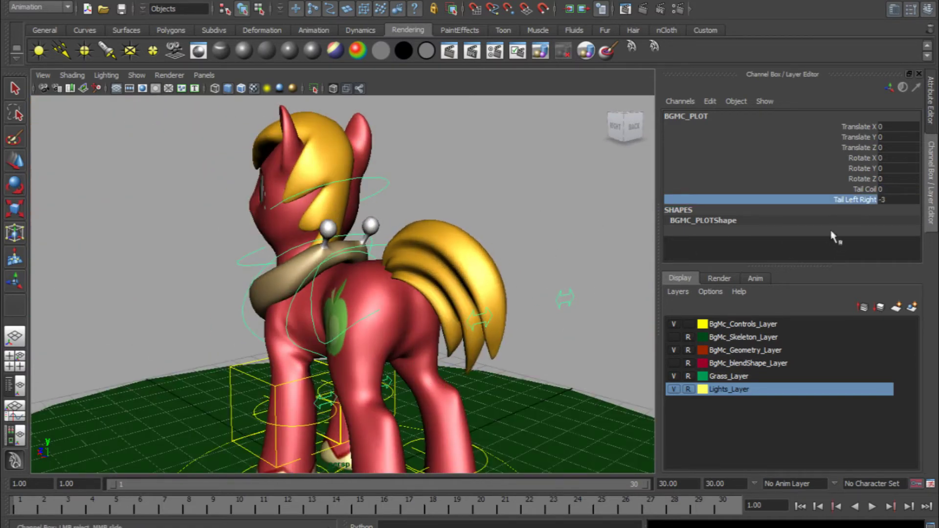
left_click(883, 201)
type("0")
key("Return")
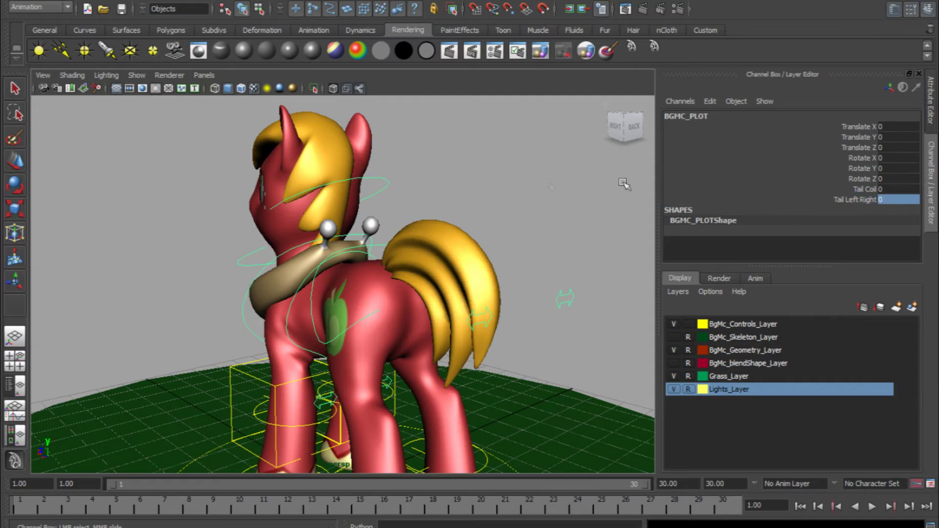
Select the BGMC_SKULL control and test its Hair Lift attribute, scrubbing it to about -8.2.
left_click_drag(577, 215, 301, 184, "alt")
left_click(289, 222)
left_click(294, 227)
middle_click_drag(301, 183, 324, 231, "alt")
left_click_drag(324, 231, 363, 243, "alt")
left_click(847, 158)
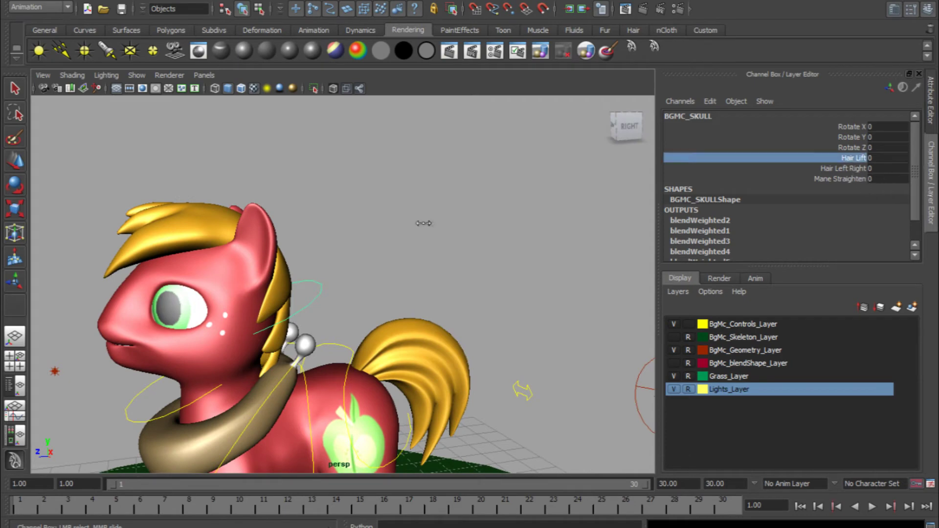
middle_click_drag(444, 223, 368, 244)
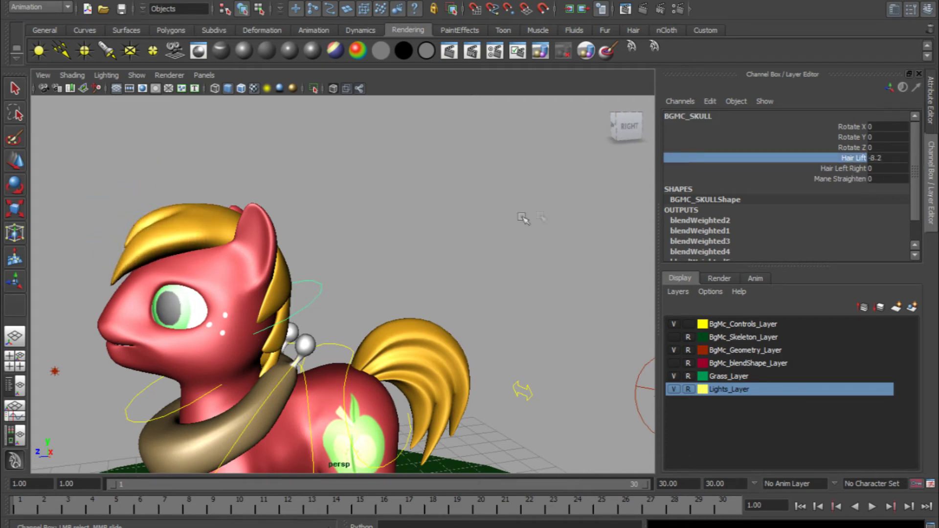
Test the Hair Left Right attribute of the BGMC_SKULL control and undo the change.
left_click(852, 168)
left_click_drag(342, 279, 377, 245, "alt")
middle_click_drag(377, 245, 253, 250)
key("ctrl+z")
Test the Mane Straighten attribute of the BGMC_SKULL control in both directions, viewing the mane from several sides.
left_click(848, 179)
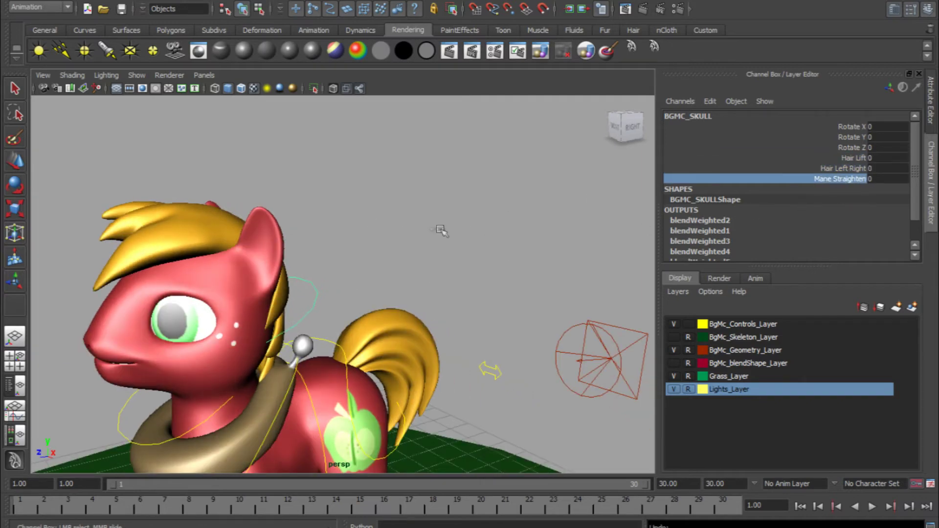
middle_click_drag(441, 232, 558, 218)
left_click_drag(558, 218, 392, 240, "alt")
middle_click_drag(525, 268, 298, 379)
left_click_drag(298, 379, 349, 269, "alt")
left_click_drag(442, 345, 391, 346, "alt")
left_click(400, 334)
left_click_drag(161, 307, 428, 334, "alt")
left_click(15, 161)
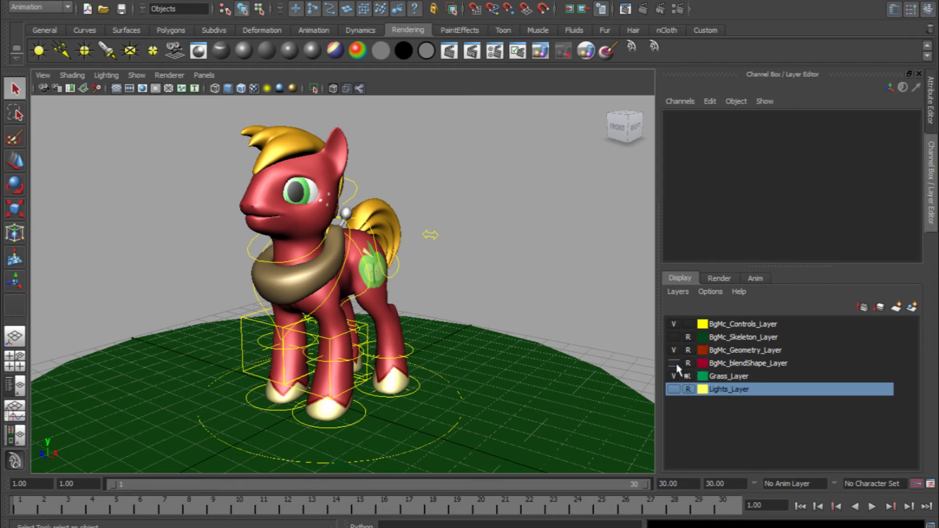
Make BgMc_Geometry_Layer selectable and set BgMc_Controls_Layer to reference display.
left_click(688, 351)
left_click(689, 324)
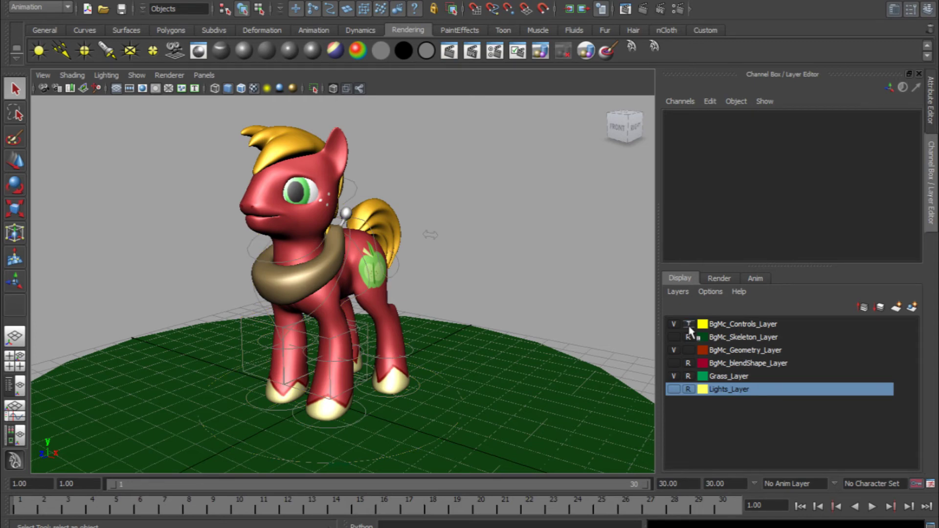
left_click(689, 324)
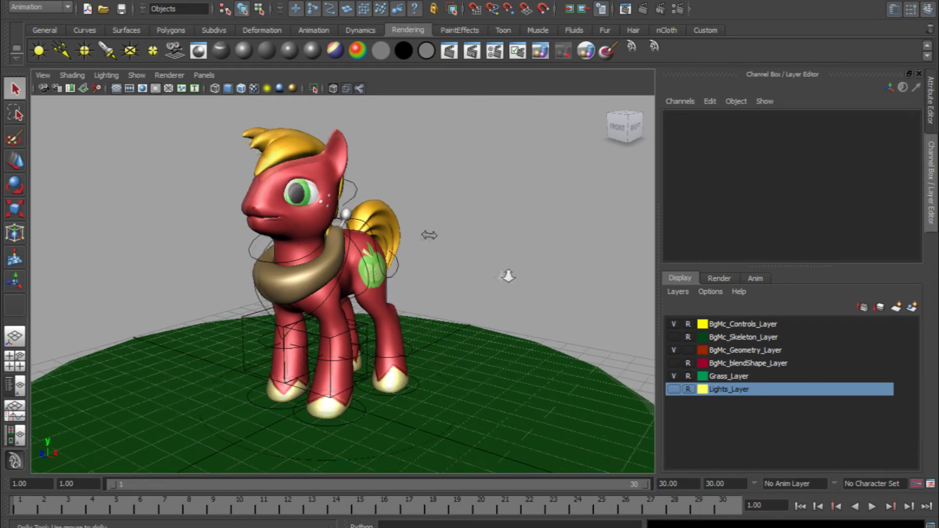
Select all of the pony's geometry, compare its smooth and low-poly previews, and leave it unsmoothed and deselected.
left_click_drag(229, 121, 472, 412)
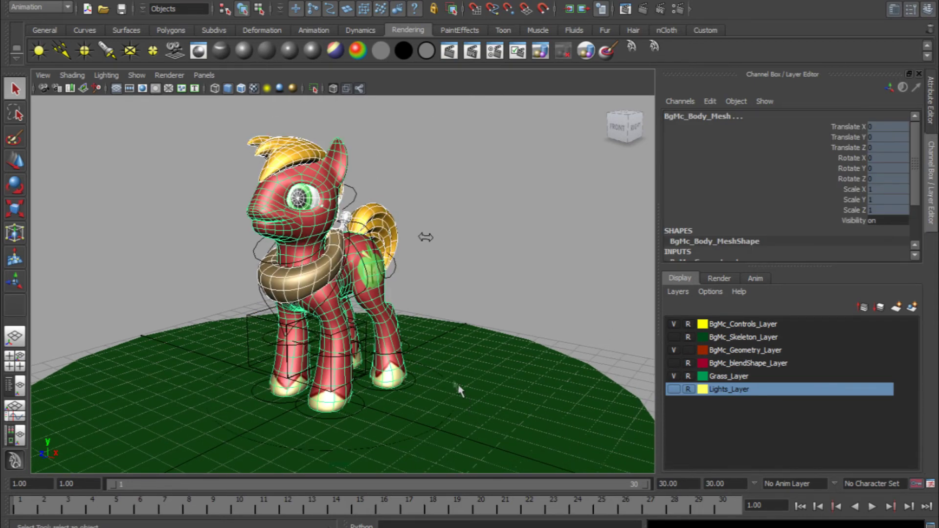
key("1")
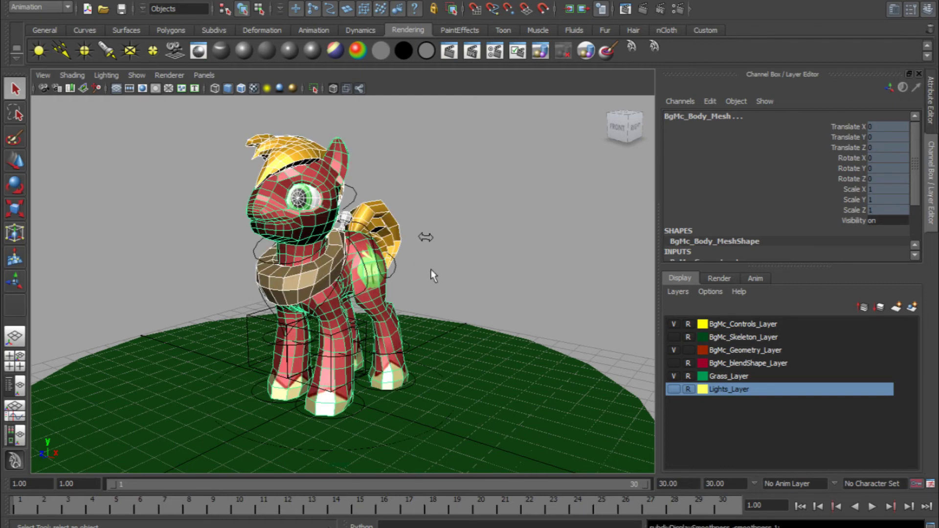
key("3")
key("1")
left_click(426, 271)
left_click_drag(418, 272, 393, 272, "alt")
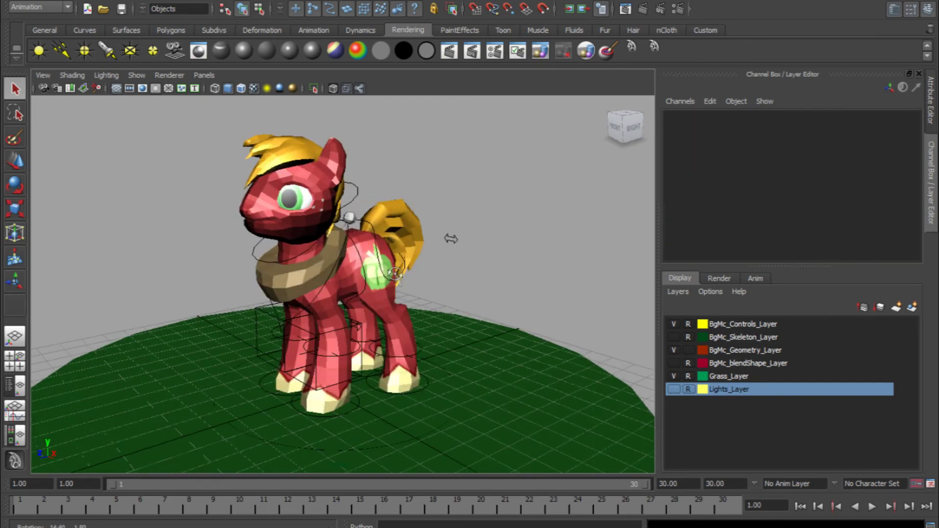
Make BgMc_Controls_Layer selectable again and test moving the left front leg and BGMC_PLOT controls on the unsmoothed model.
left_click(689, 324)
left_click(346, 362)
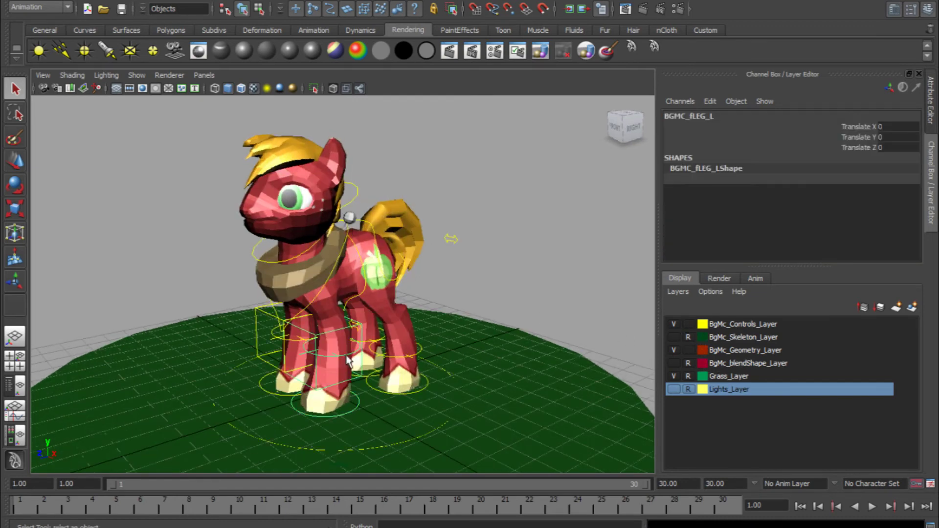
left_click(14, 161)
mouse_move(323, 314)
left_mouse_down()
mouse_move(323, 254)
mouse_move(324, 320)
left_mouse_up()
left_click(375, 252)
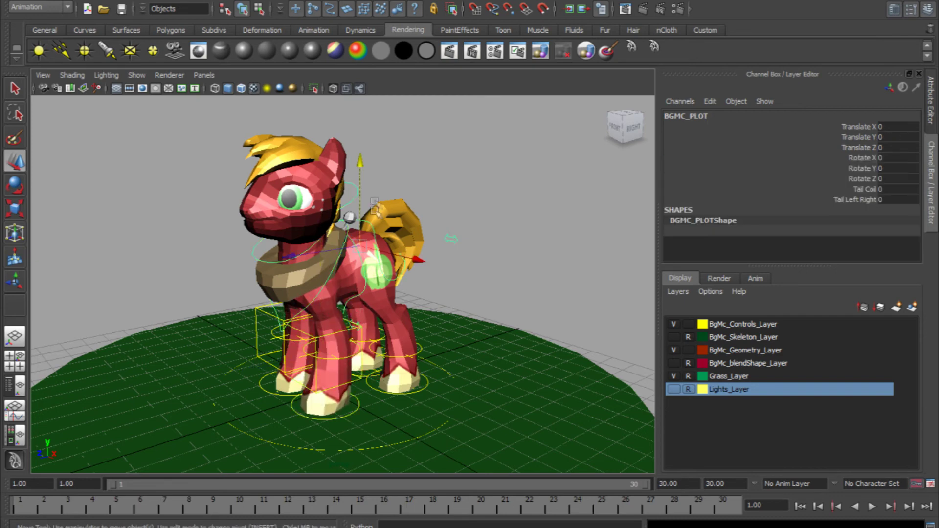
mouse_move(362, 178)
left_mouse_down()
mouse_move(362, 206)
mouse_move(366, 174)
left_mouse_up()
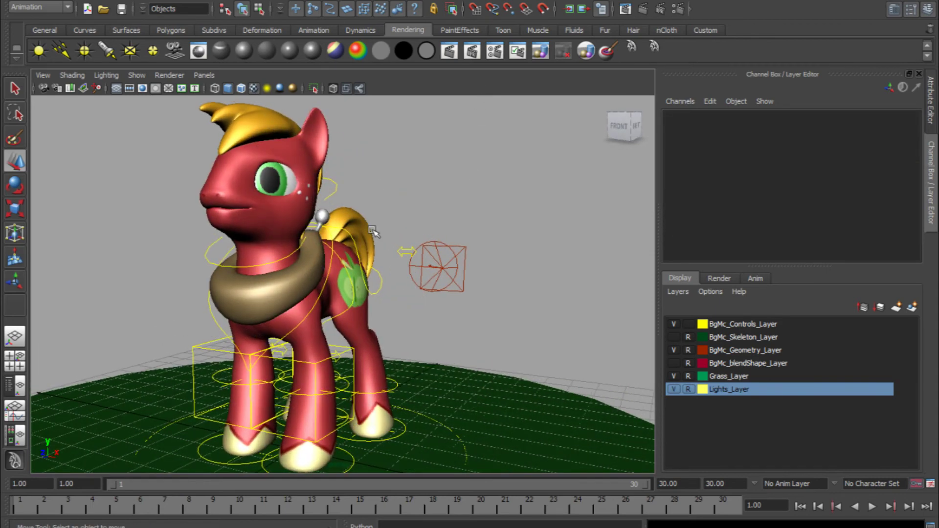
right_click_drag(372, 230, 332, 230, "alt")
middle_click_drag(333, 231, 342, 230, "alt")
right_click_drag(342, 230, 343, 226, "alt")
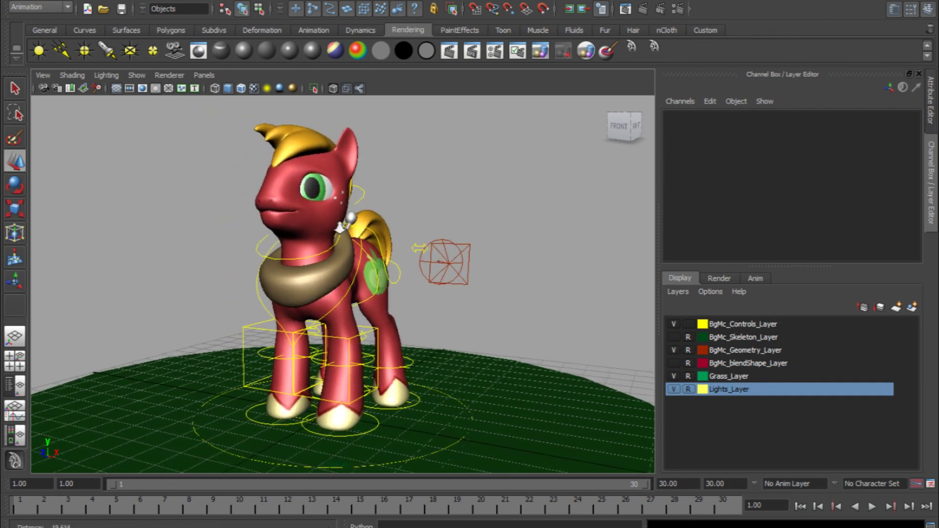
left_click_drag(339, 226, 333, 226, "alt")
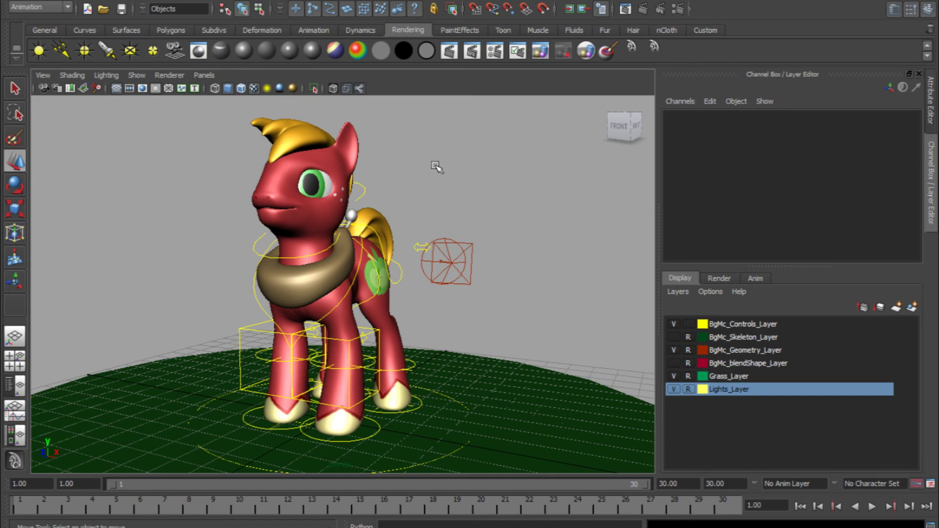
left_click_drag(350, 232, 399, 251, "alt")
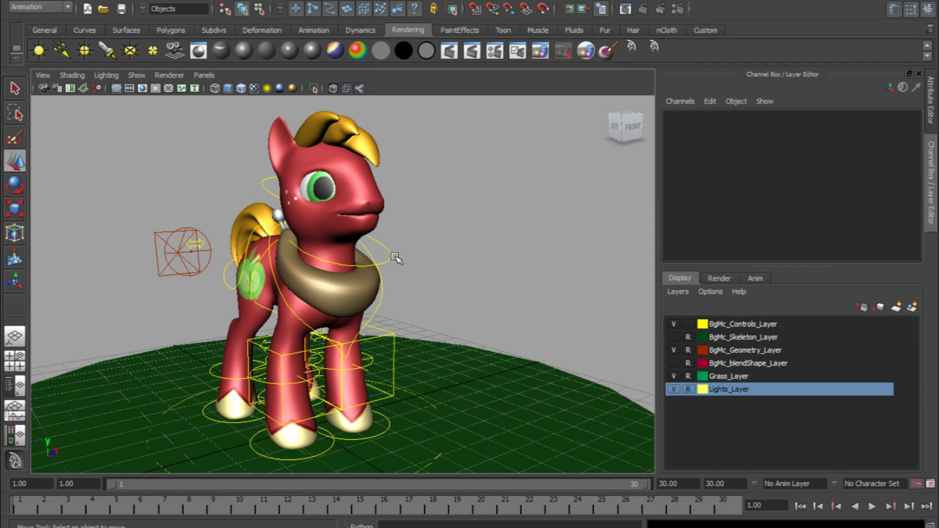